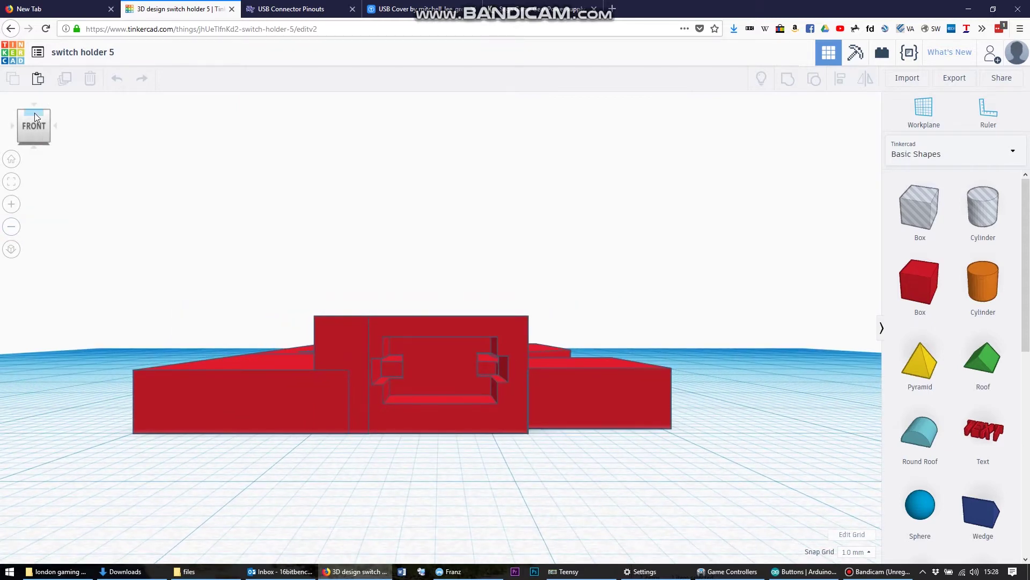
# Step: Examine the switch holder 5 model from the front, from above and from its front-right corner
pyautogui.click(34, 114)
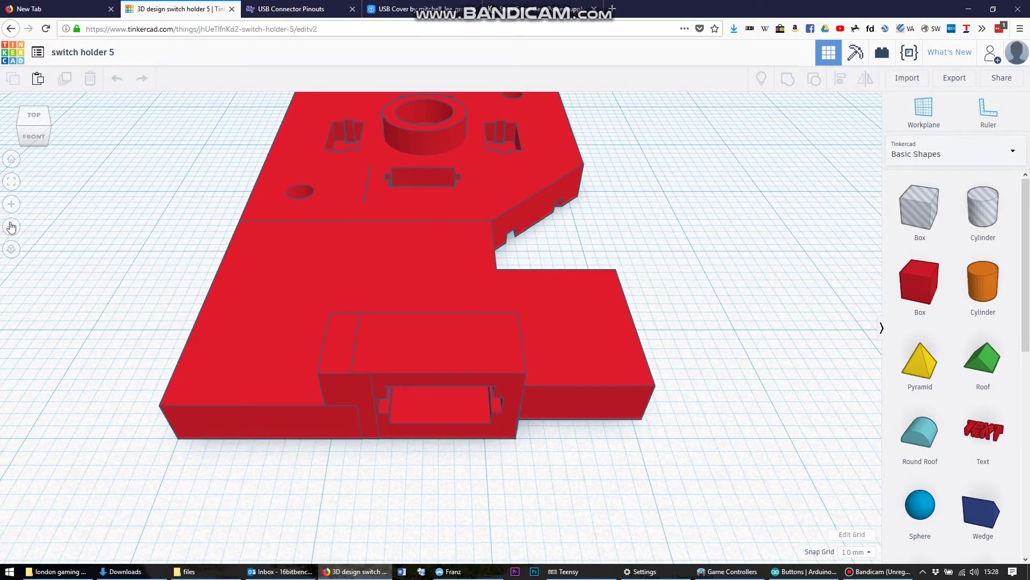
pyautogui.click(11, 226)
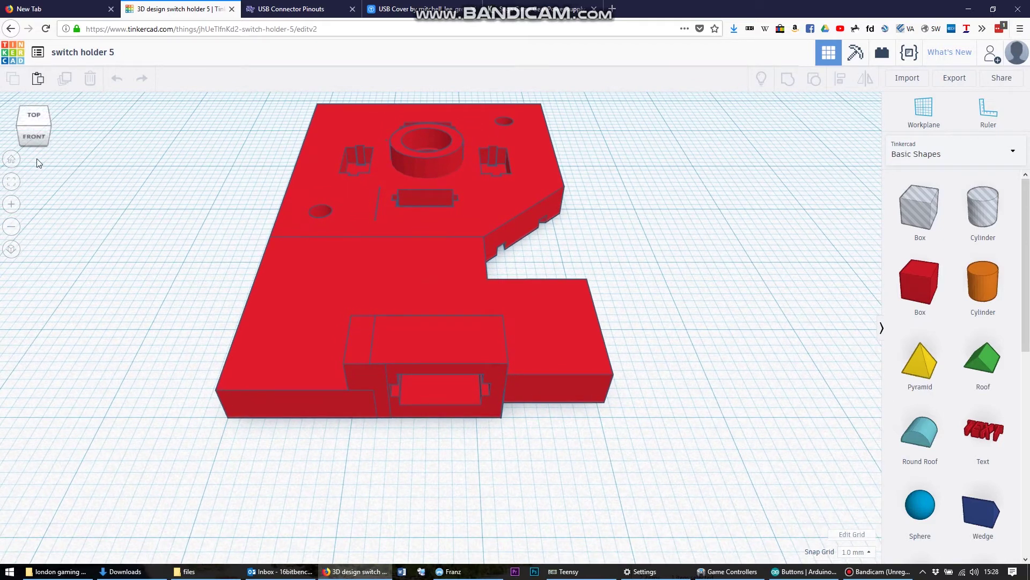
pyautogui.scroll(3, 322, 269)
pyautogui.click(317, 330)
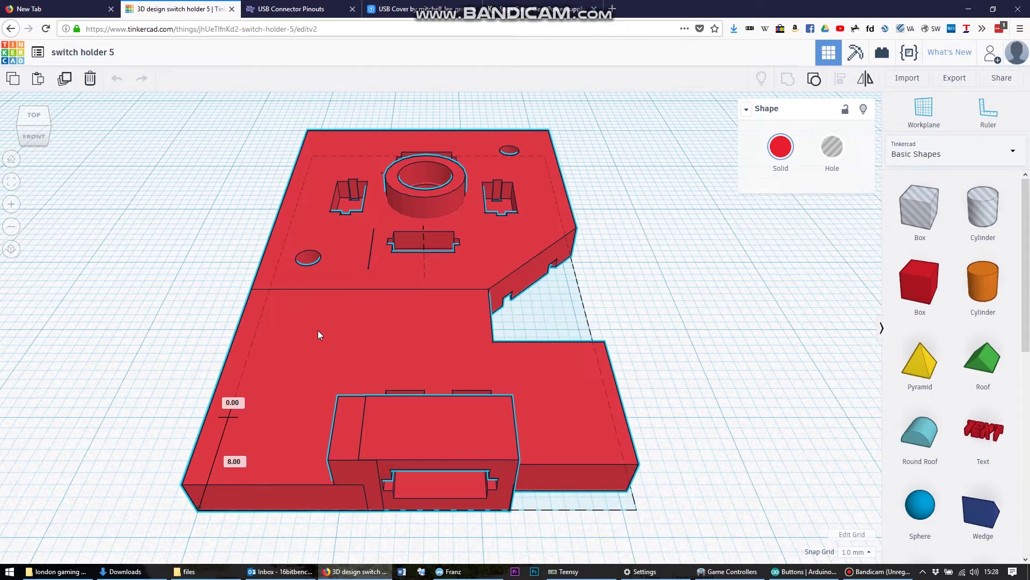
pyautogui.click(44, 304)
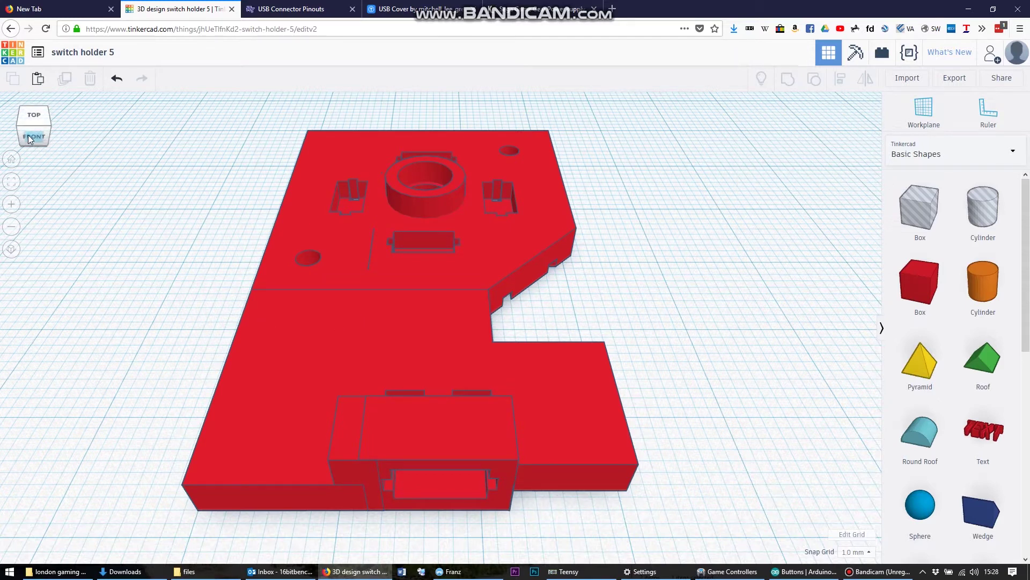
pyautogui.click(46, 136)
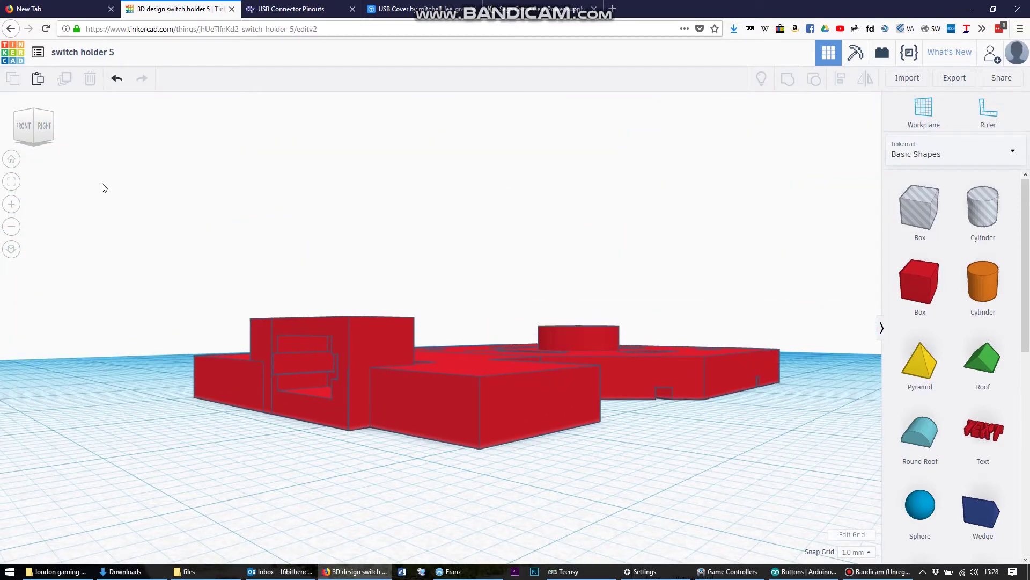
pyautogui.click(32, 112)
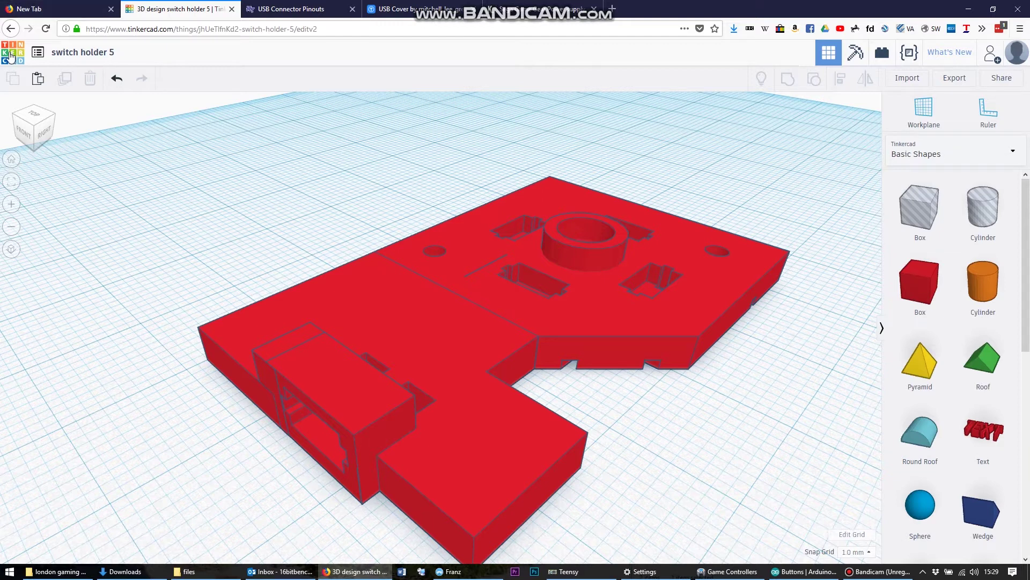
# Step: Find the button switch plate among the saved designs and open it for editing
pyautogui.click(38, 53)
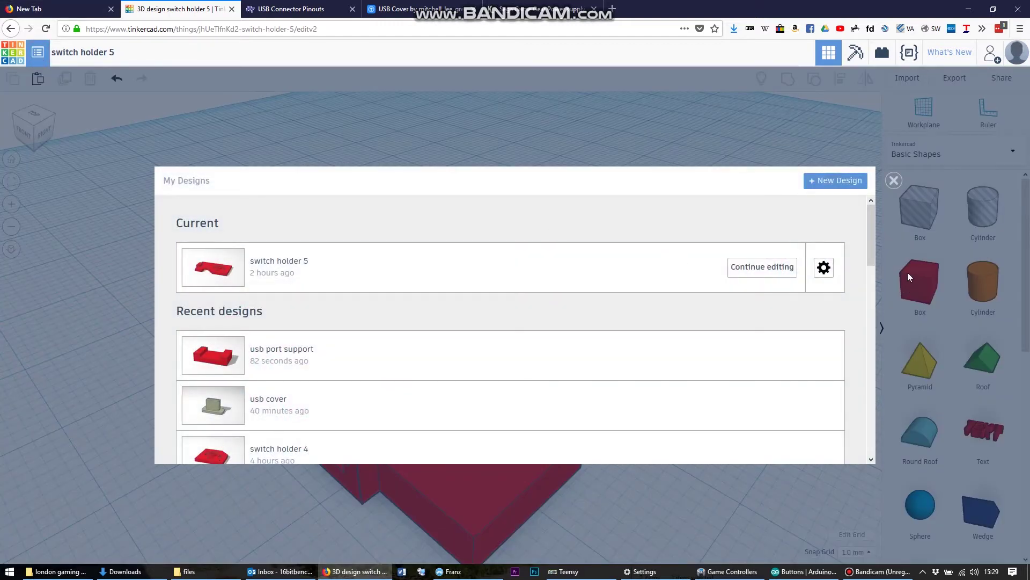
pyautogui.moveTo(870, 243); pyautogui.dragTo(855, 350)
pyautogui.scroll(-4, 856, 355)
pyautogui.scroll(5, 853, 376)
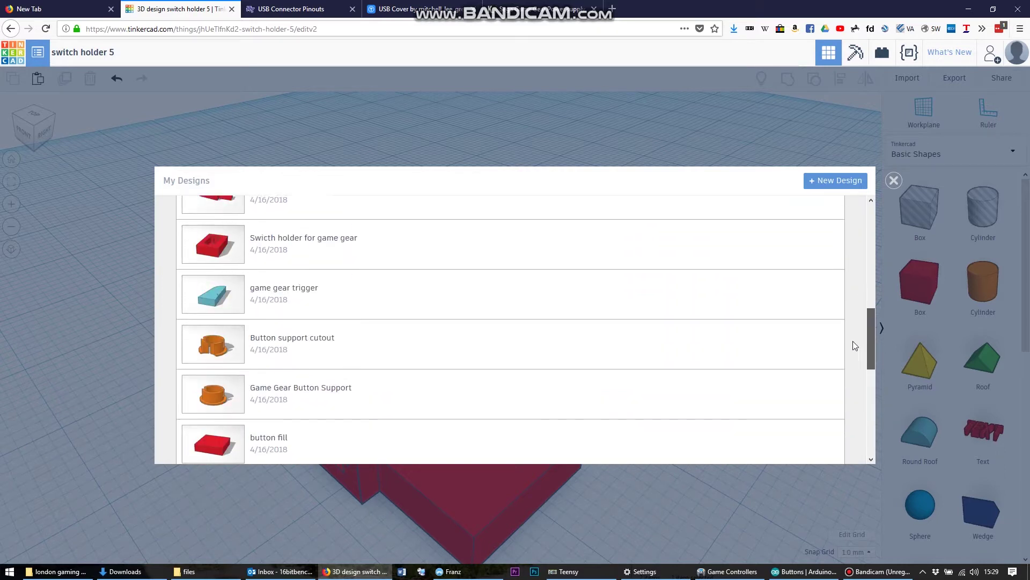
pyautogui.scroll(3, 853, 326)
pyautogui.click(264, 309)
pyautogui.click(733, 305)
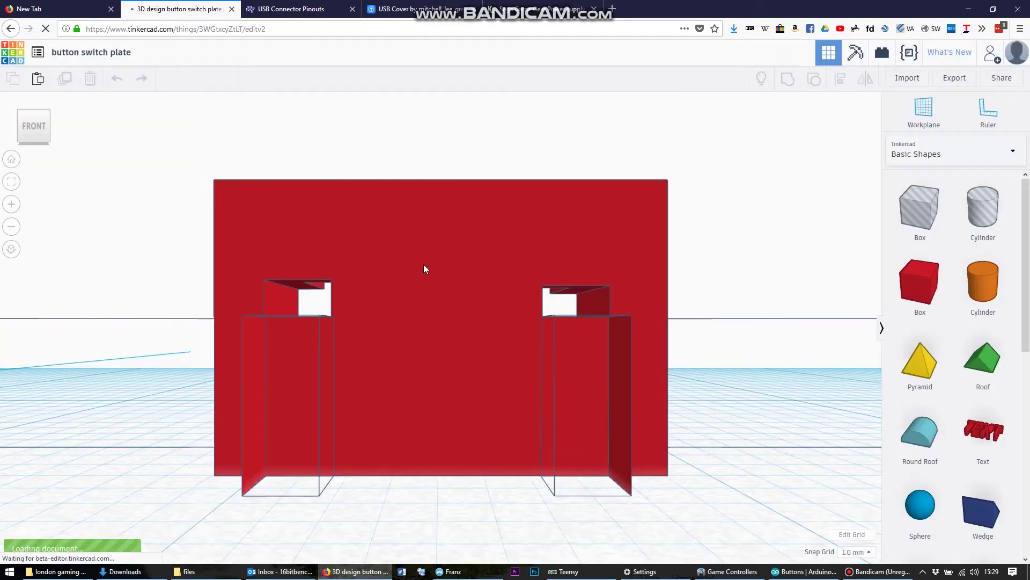
# Step: Examine the button switch plate from its front-right, right-back and back-left corners
pyautogui.click(48, 114)
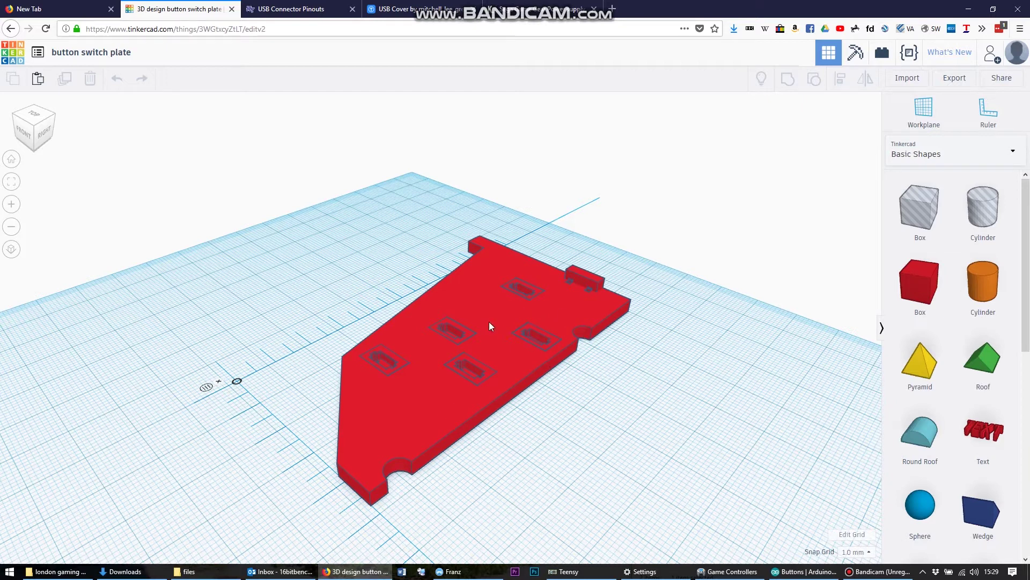
pyautogui.click(52, 127)
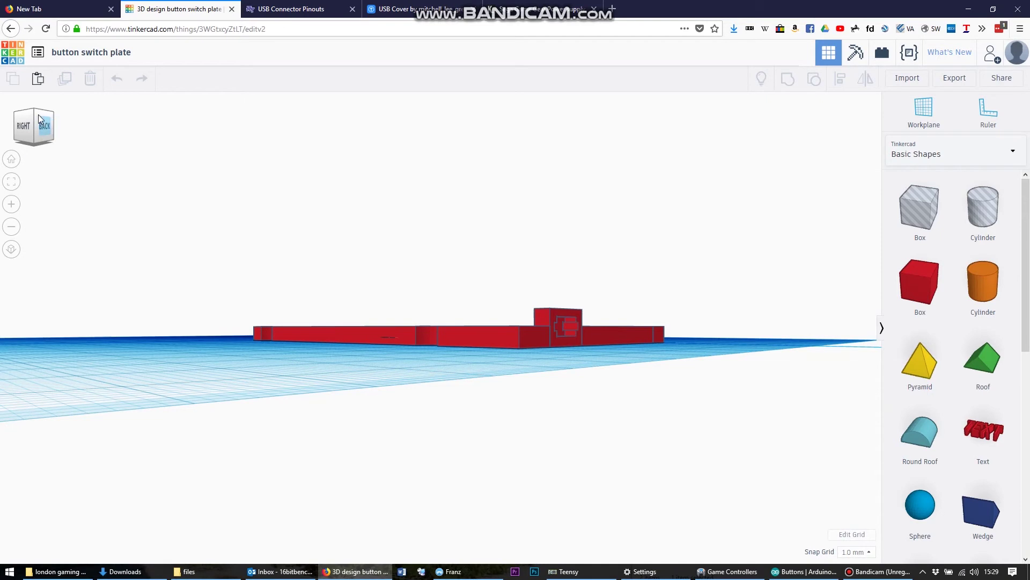
pyautogui.click(53, 114)
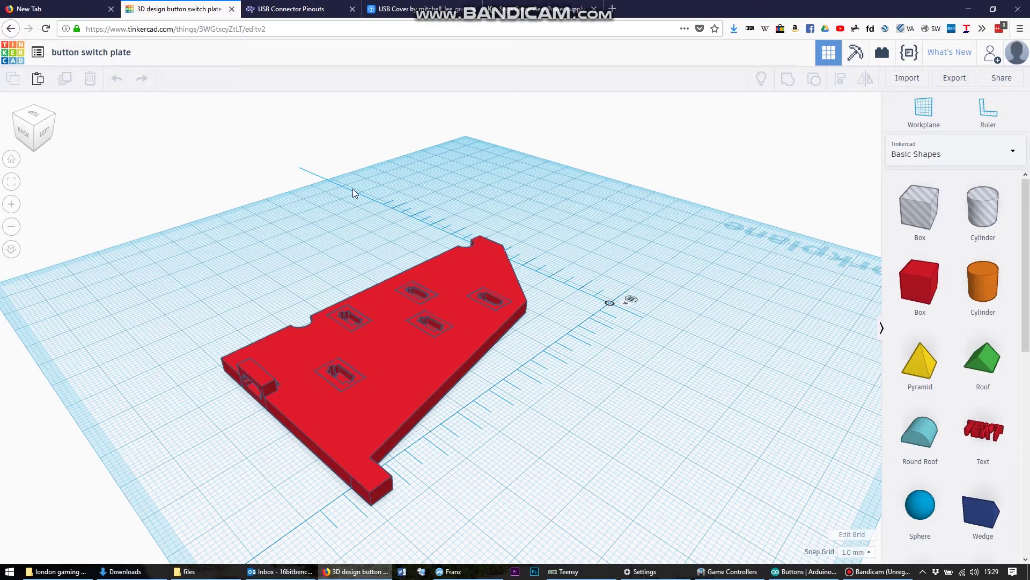
# Step: Open the rounded trigger 2 design from the saved designs
pyautogui.click(38, 53)
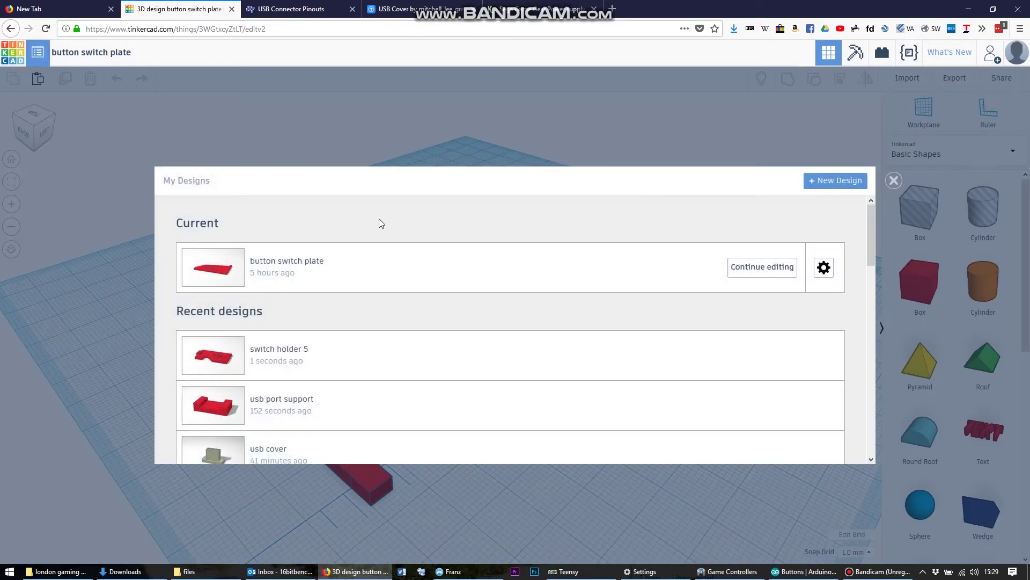
pyautogui.moveTo(871, 232); pyautogui.dragTo(872, 279)
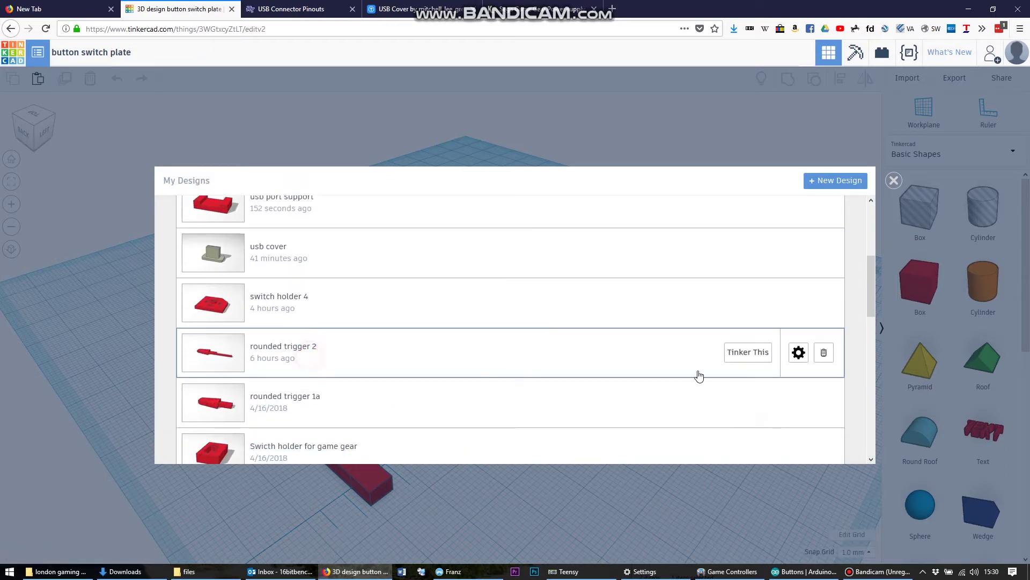
pyautogui.click(747, 352)
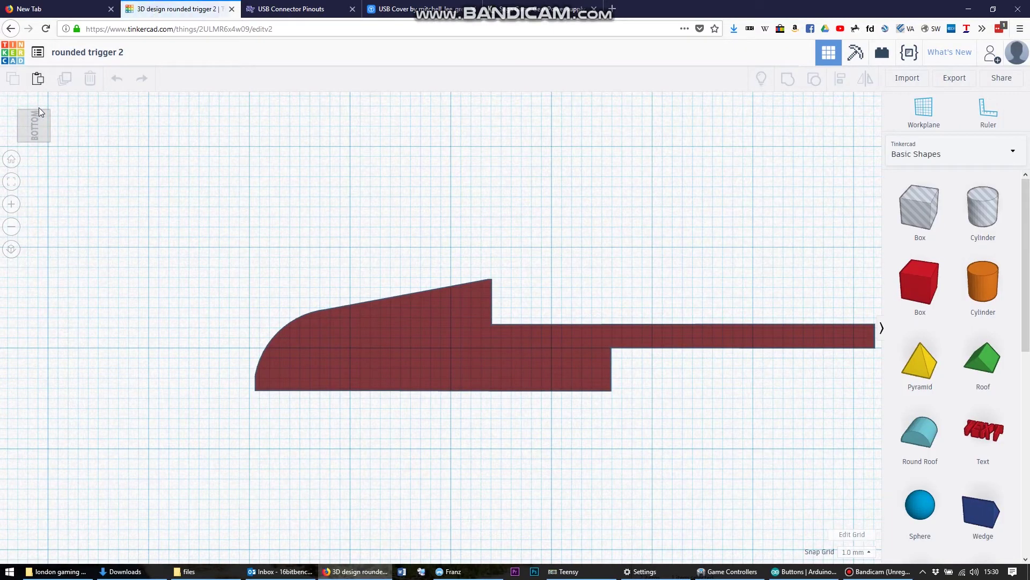
# Step: Examine the whole rounded trigger from its right-back and front-right corners
pyautogui.click(47, 111)
pyautogui.click(33, 108)
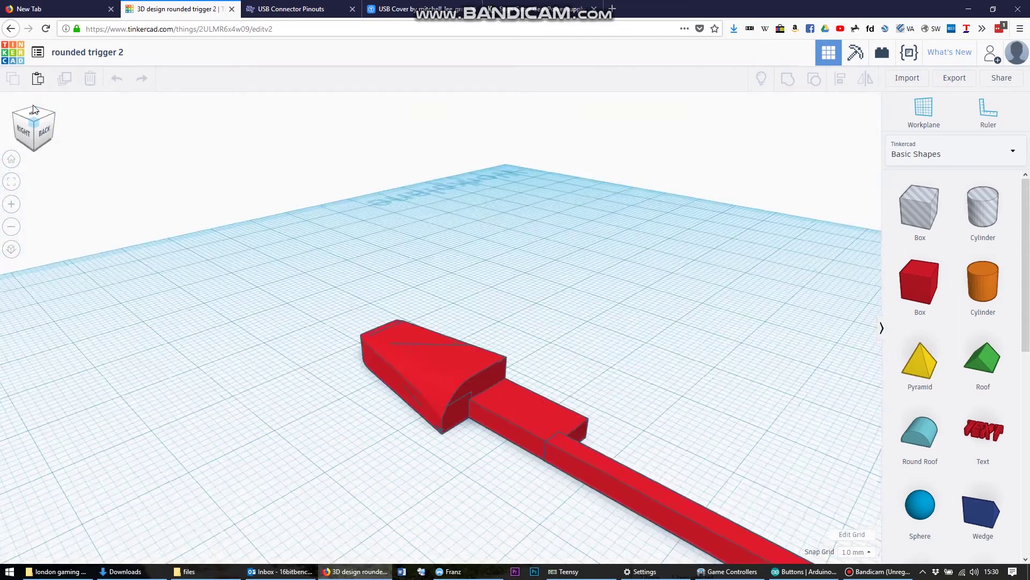
pyautogui.click(12, 184)
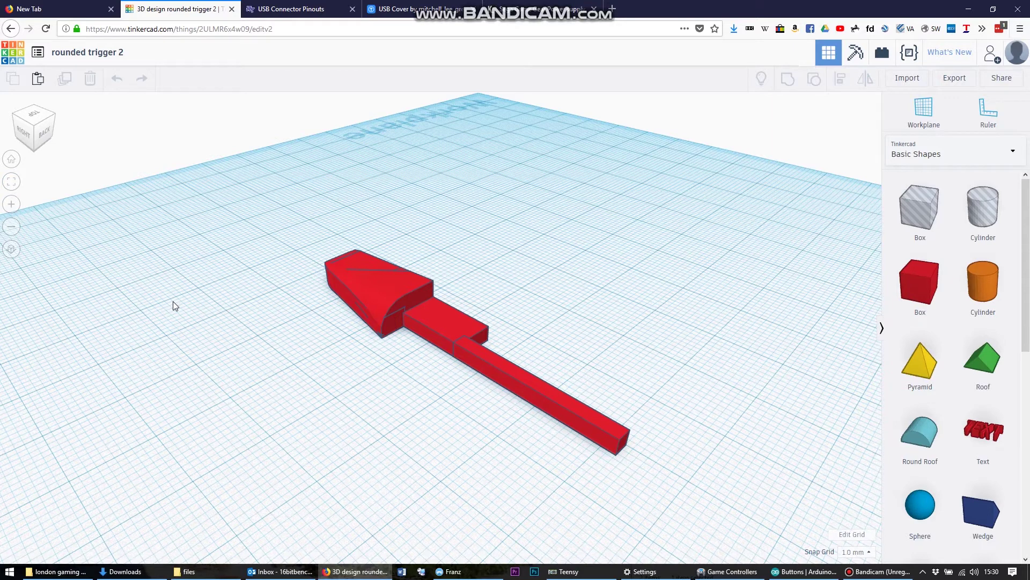
pyautogui.click(18, 116)
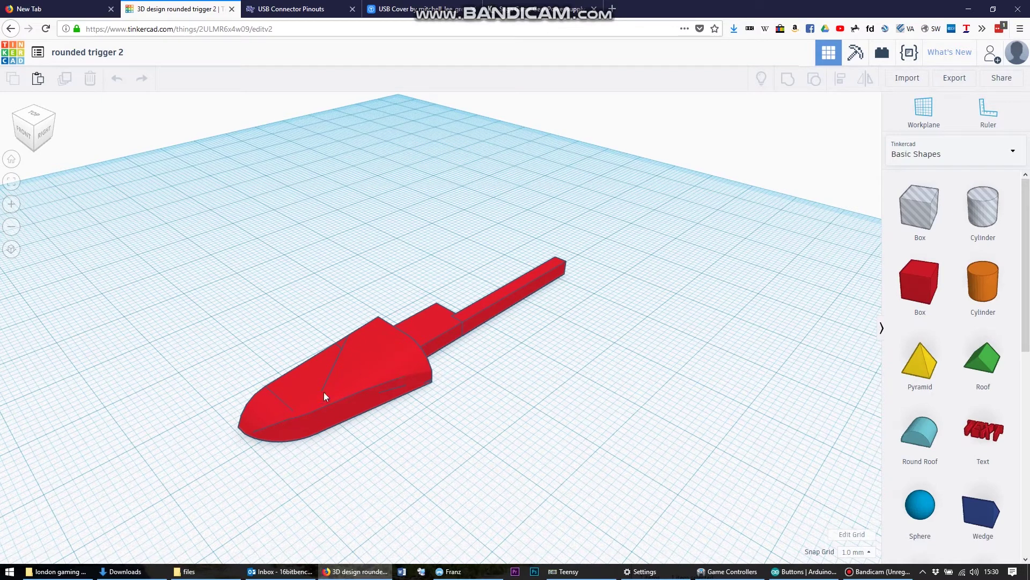
# Step: Place a cylinder turned 90° onto its side beside the trigger and overlap it with a 20 mm box shifted 3 mm back
pyautogui.moveTo(994, 281); pyautogui.dragTo(666, 365)
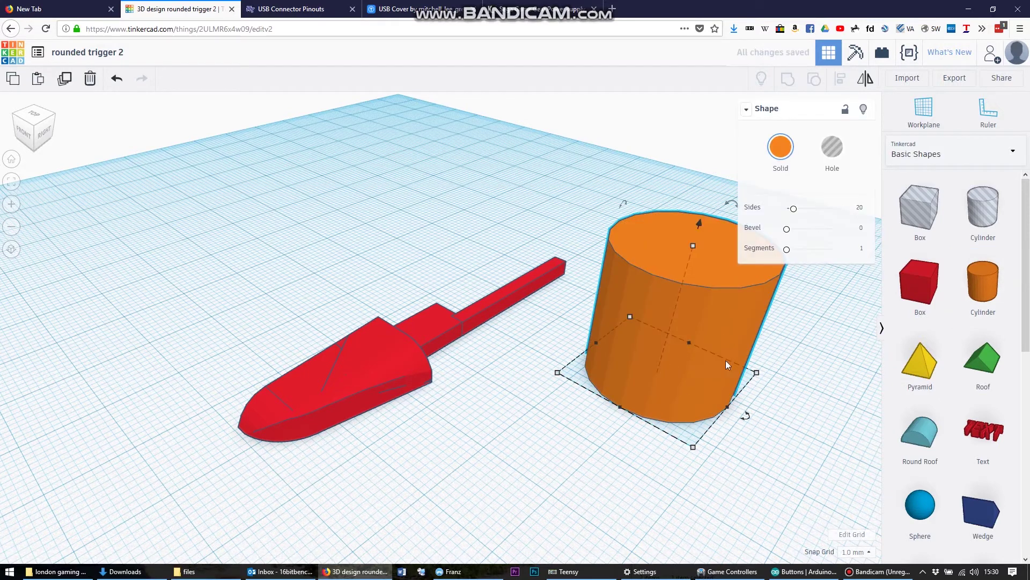
pyautogui.moveTo(622, 206); pyautogui.dragTo(533, 351)
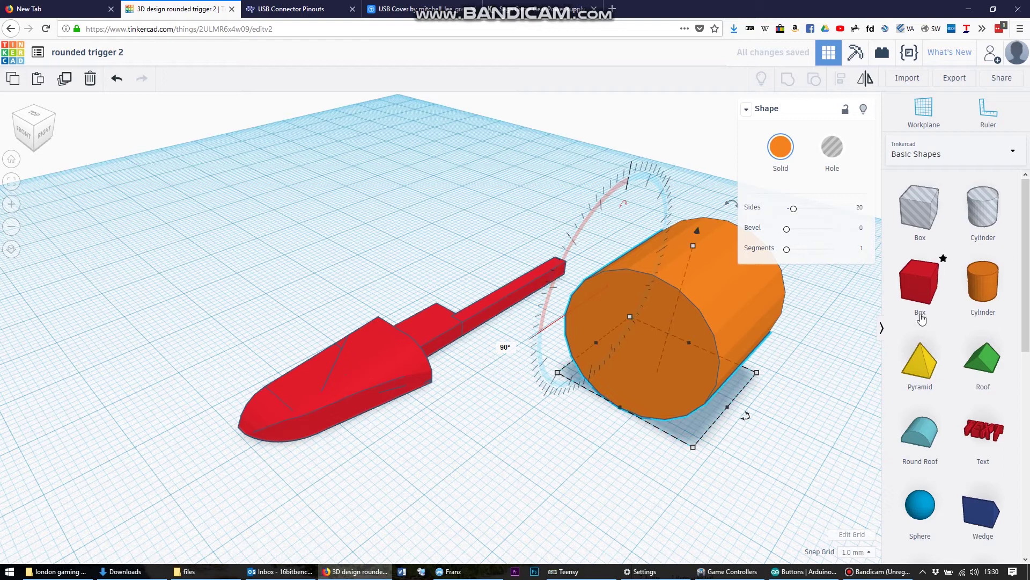
pyautogui.click(655, 372)
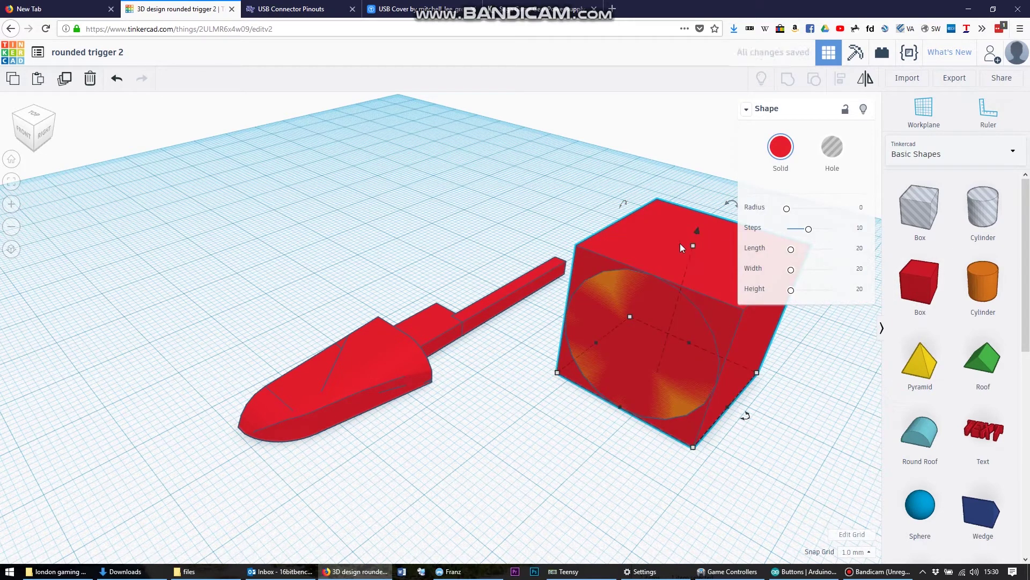
pyautogui.moveTo(664, 247); pyautogui.dragTo(670, 245)
# Step: Turn the cylinder into a hole and group it with the box to cut a round recess
pyautogui.click(642, 277)
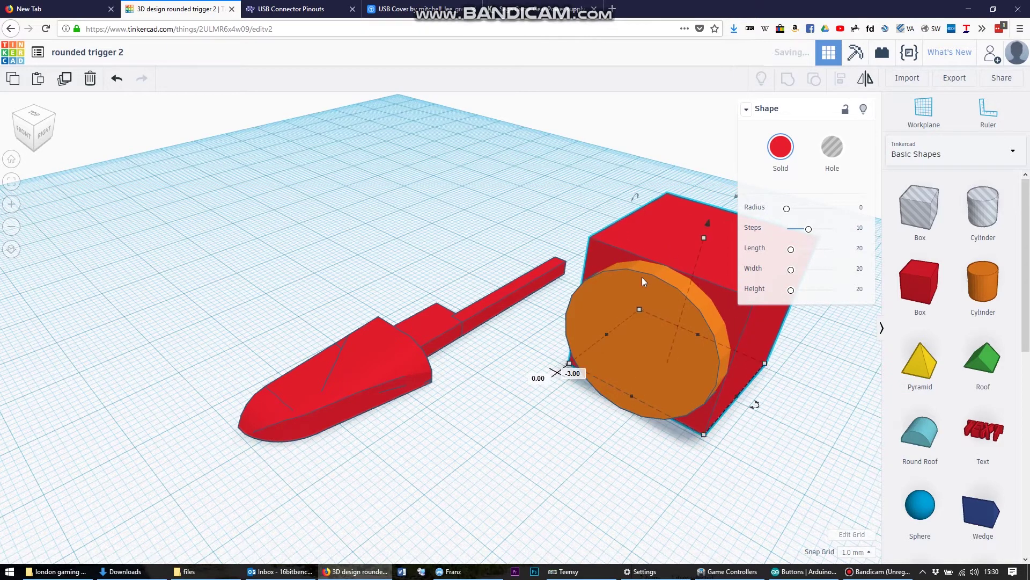
pyautogui.click(831, 150)
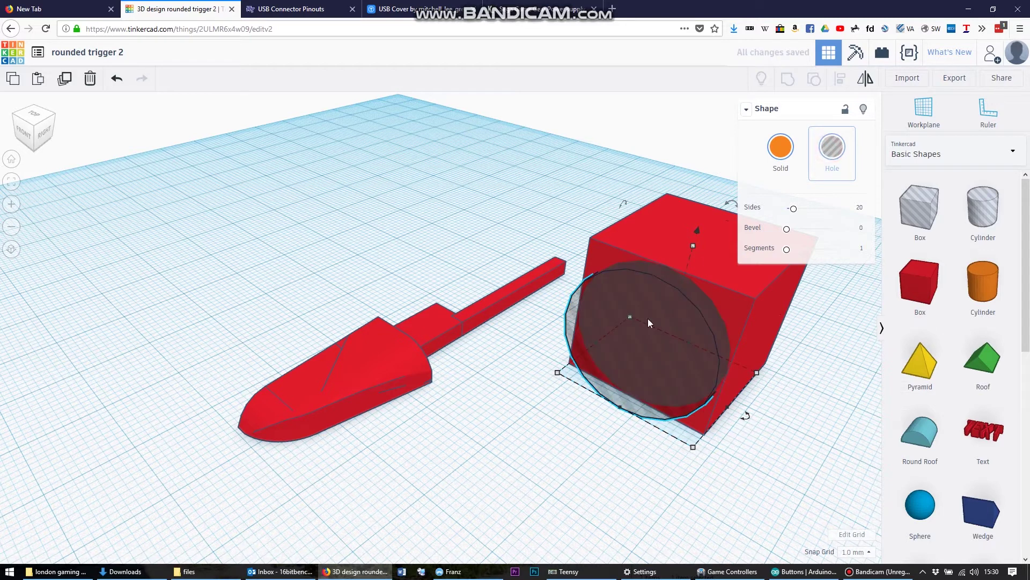
pyautogui.click(769, 467)
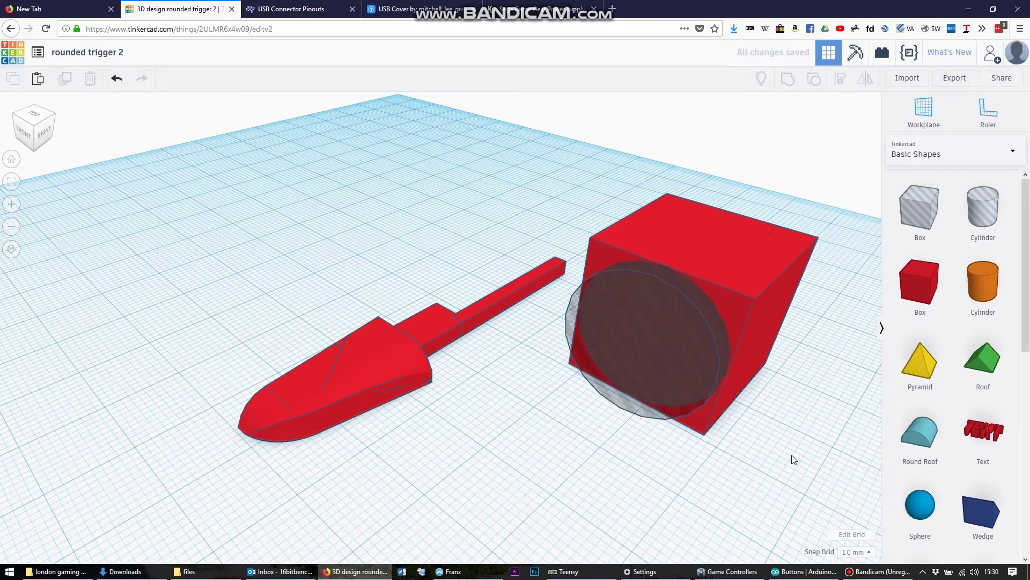
pyautogui.moveTo(781, 460); pyautogui.dragTo(575, 202)
pyautogui.click(788, 79)
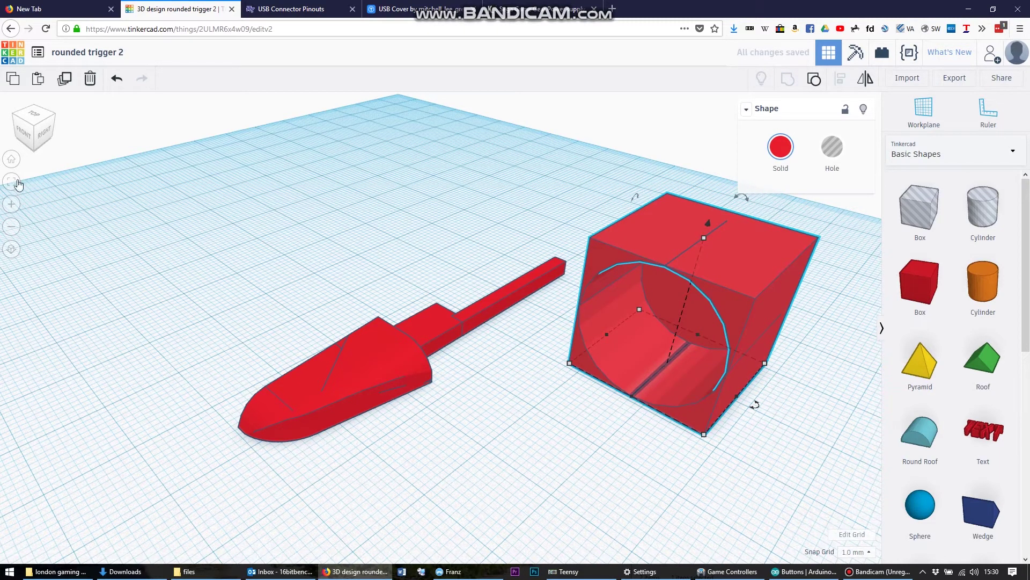
# Step: Turn the recessed box into a hole and move it 27 mm sideways in line with the trigger
pyautogui.click(29, 138)
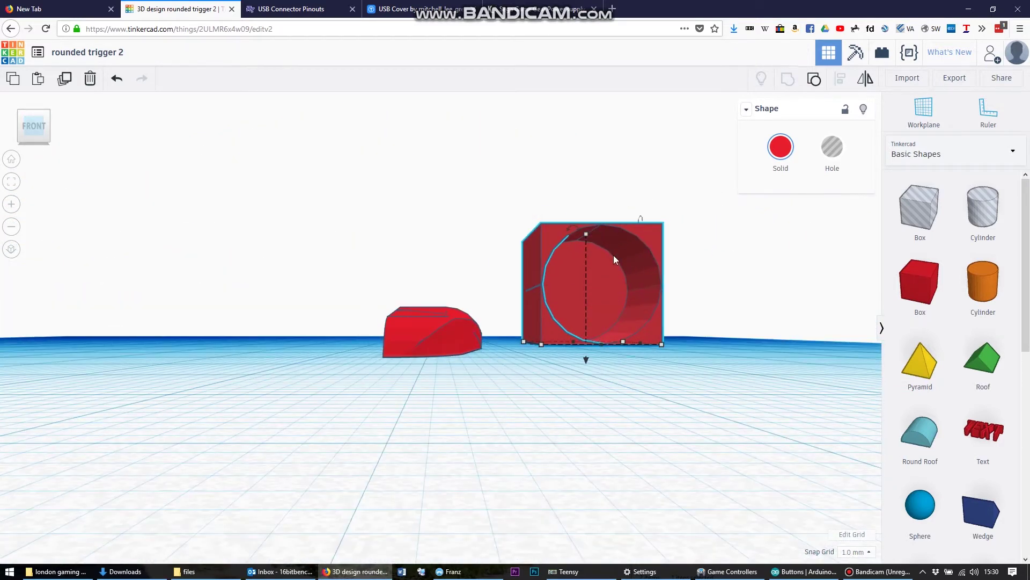
pyautogui.click(832, 146)
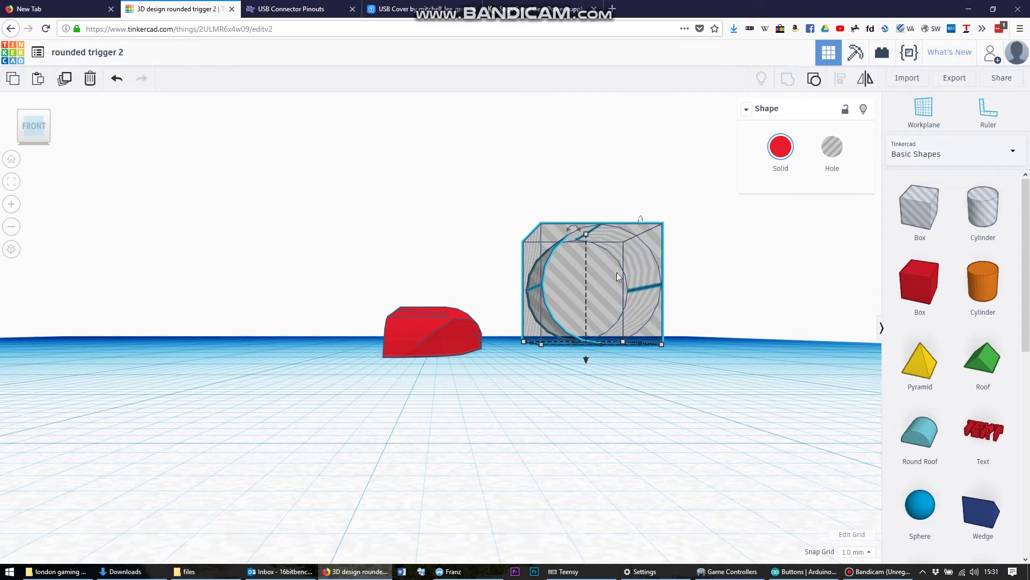
pyautogui.moveTo(549, 244); pyautogui.dragTo(384, 350)
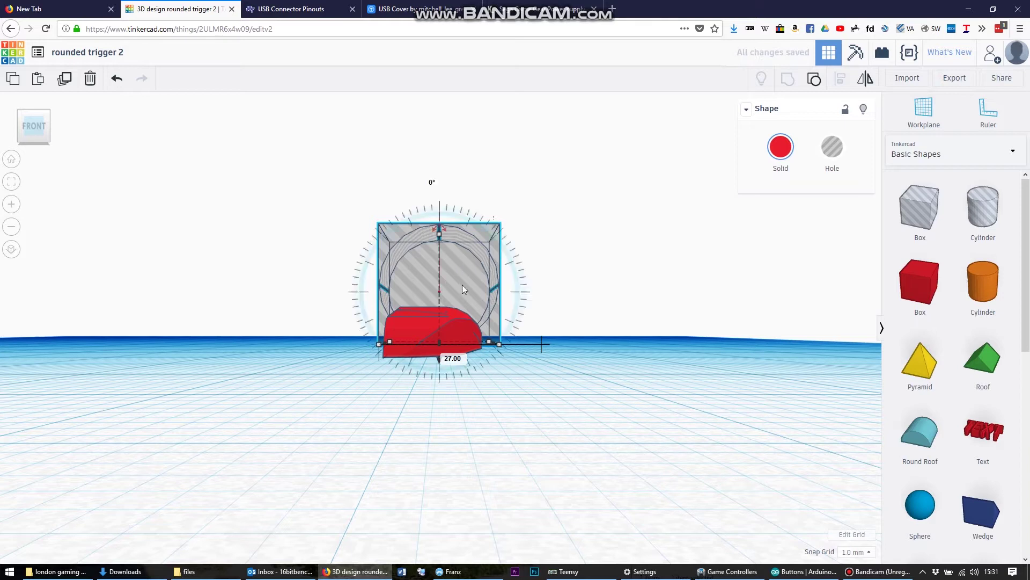
# Step: Move the recessed hole box clear of the trigger, behind it and to its right
pyautogui.click(33, 113)
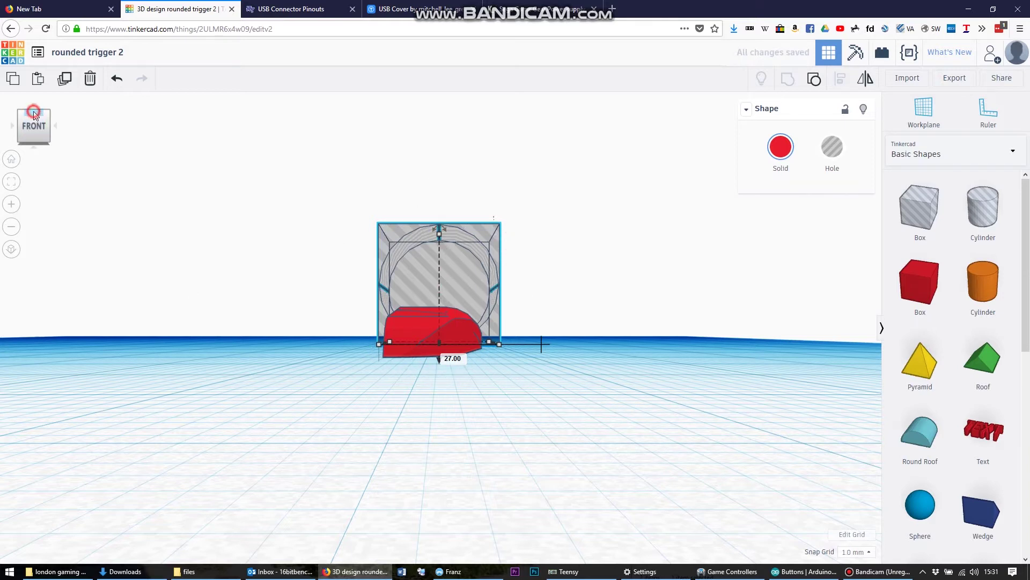
pyautogui.scroll(3, 477, 376)
pyautogui.moveTo(489, 423); pyautogui.dragTo(607, 234)
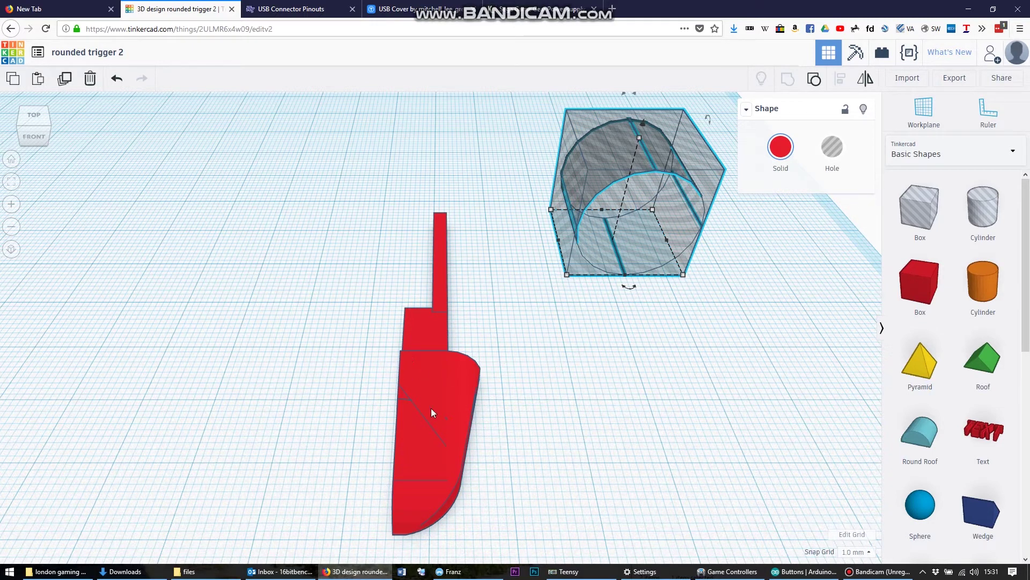
# Step: Examine the rounded trigger's shape from above its back and right sides
pyautogui.click(36, 111)
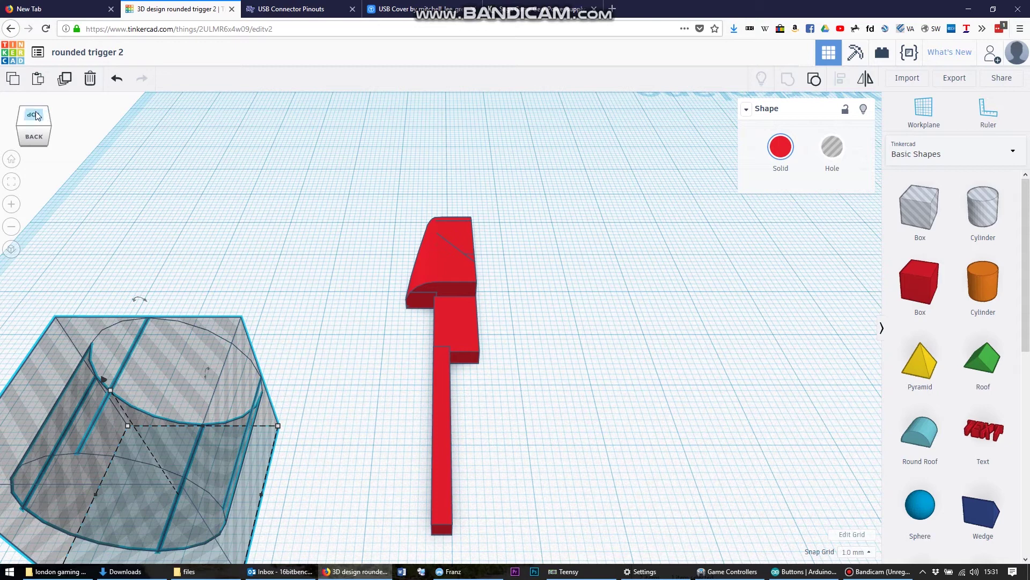
pyautogui.click(35, 115)
pyautogui.click(21, 127)
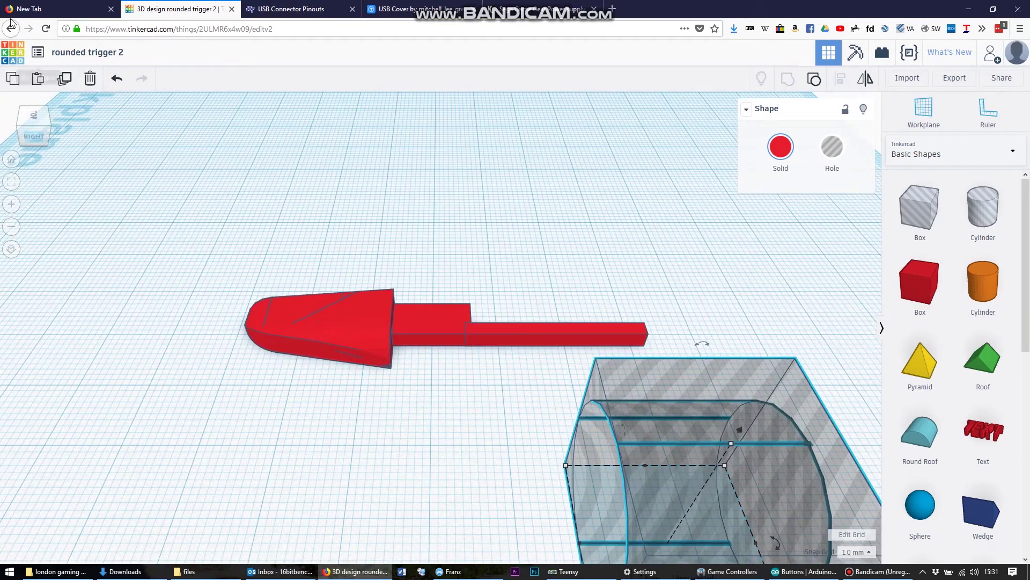
# Step: Look through the recent designs and switch to the USB Cover page on Thingiverse
pyautogui.click(38, 52)
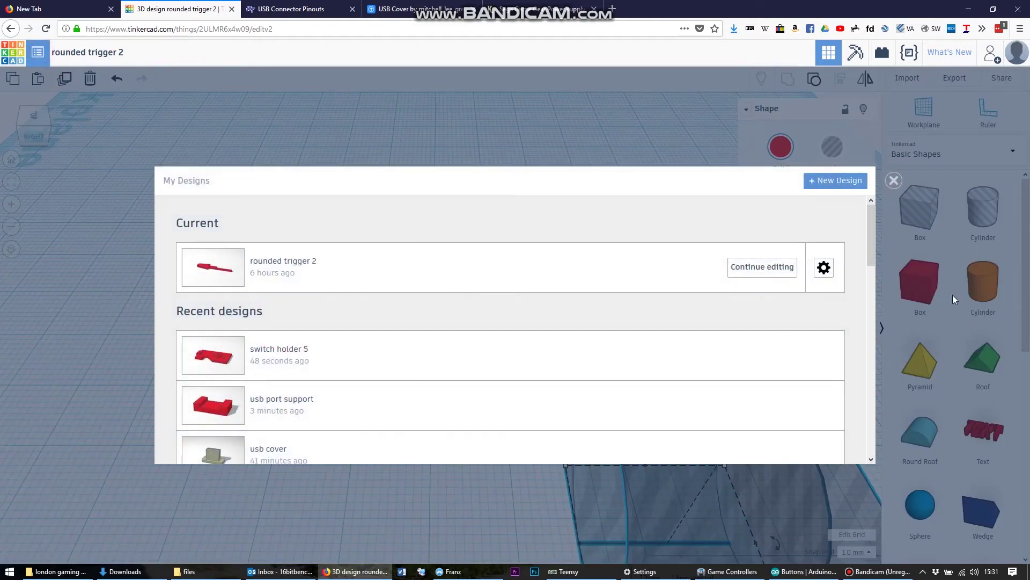
pyautogui.moveTo(869, 242); pyautogui.dragTo(872, 271)
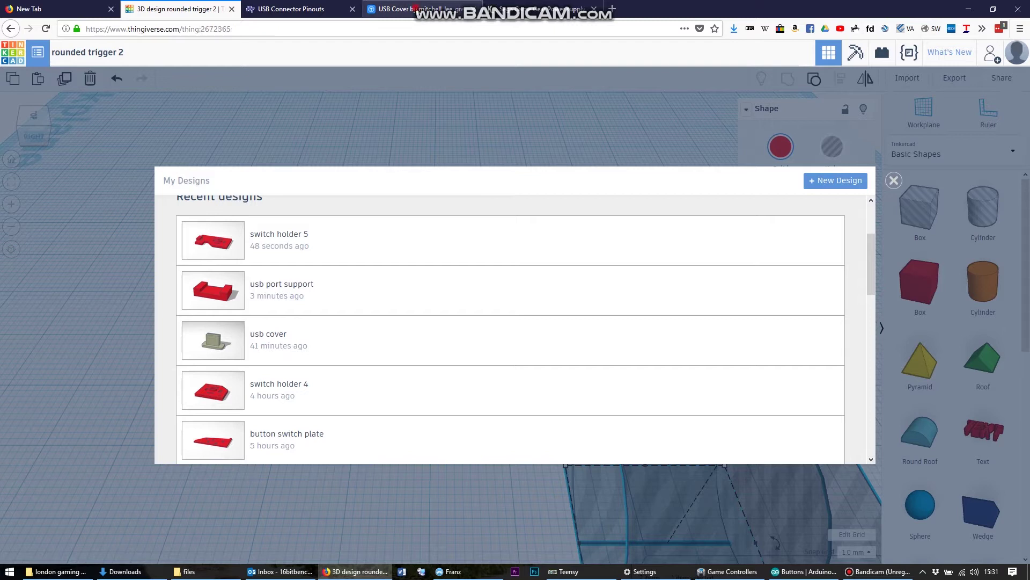
pyautogui.click(421, 9)
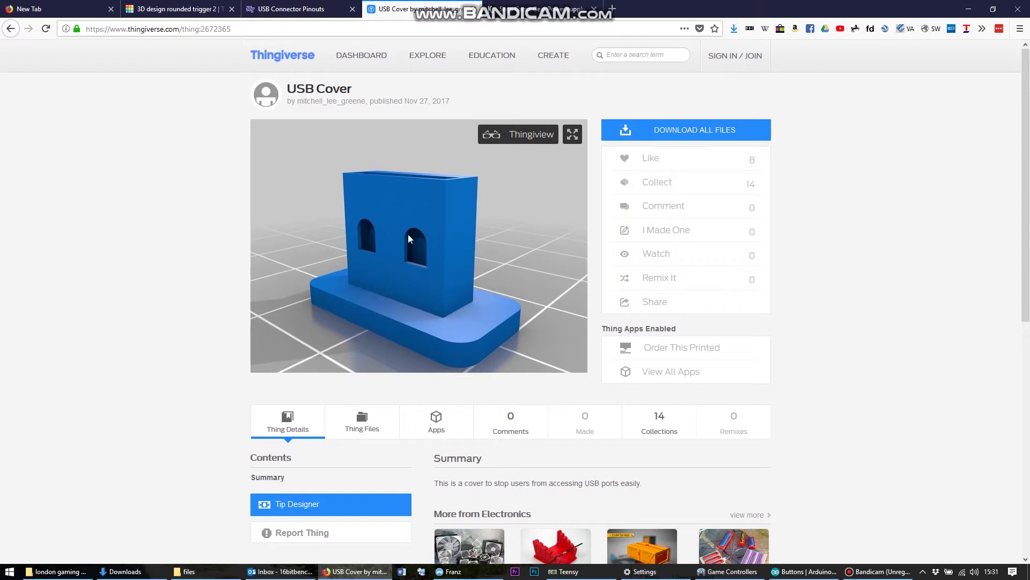
# Step: Return to the rounded trigger 2 design in Tinkercad, close the recent designs list and delete the recessed hole box beside the trigger
pyautogui.click(298, 9)
pyautogui.click(408, 8)
pyautogui.click(177, 8)
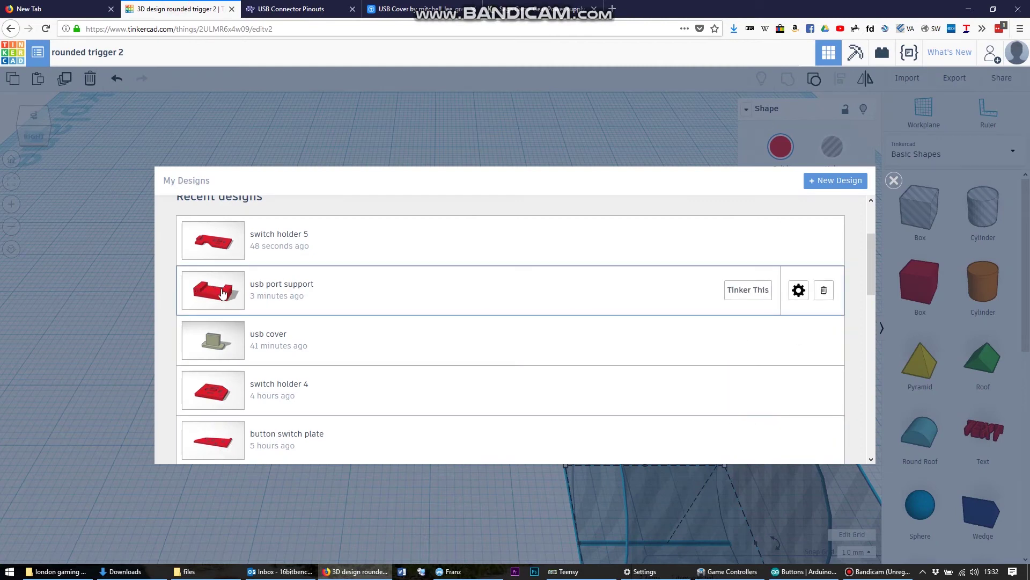
pyautogui.click(895, 181)
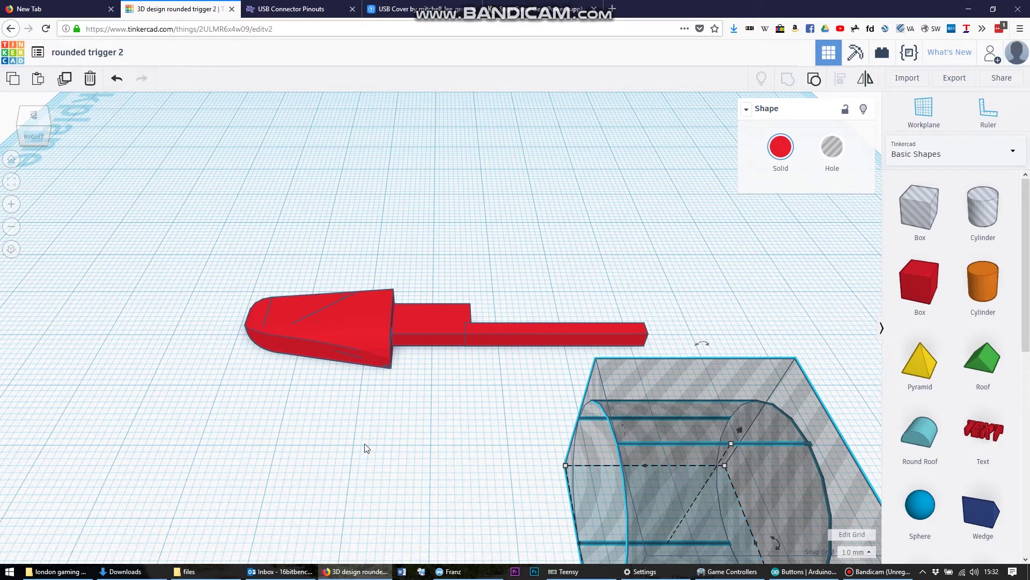
pyautogui.click(738, 384)
pyautogui.press('Delete')
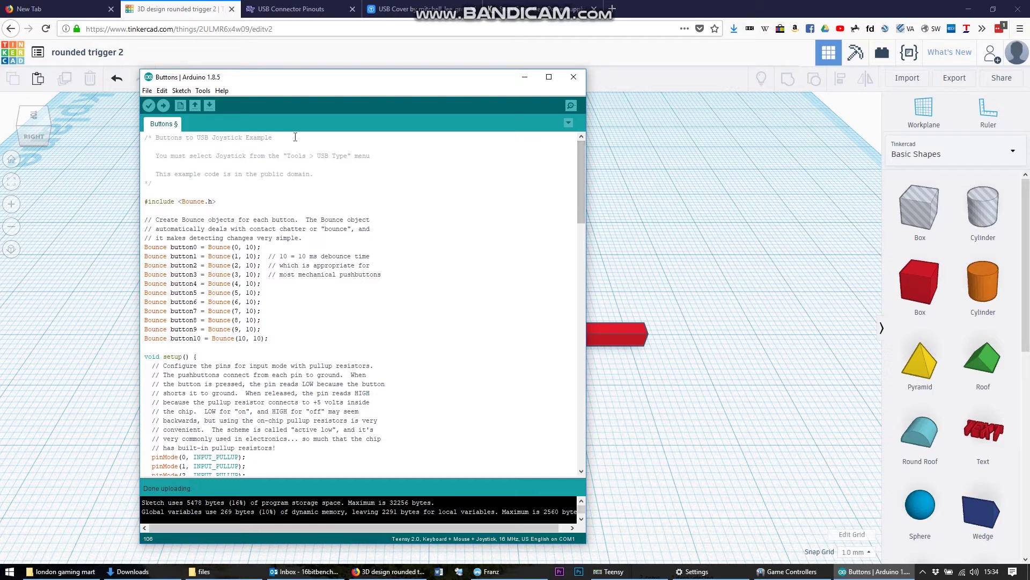
# Step: Examine the Bounce button declarations in the Arduino Buttons sketch, highlighting the lines for button9 and button10
pyautogui.moveTo(579, 159)
pyautogui.mouseDown()
pyautogui.moveTo(581, 168)
pyautogui.moveTo(579, 153)
pyautogui.mouseUp()
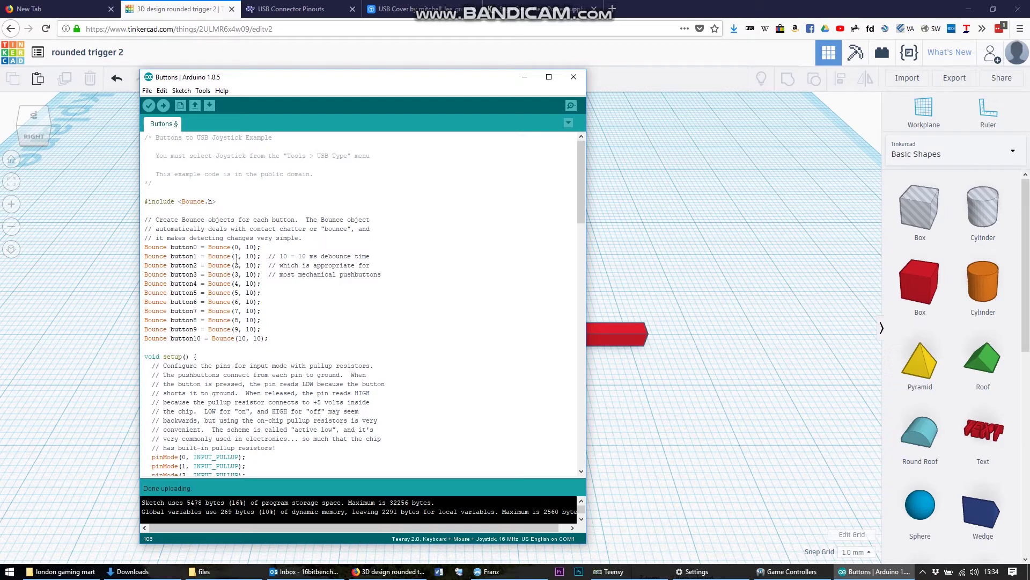
pyautogui.keyDown('ctrl'); pyautogui.scroll(-1, 507, 204); pyautogui.keyUp('ctrl')
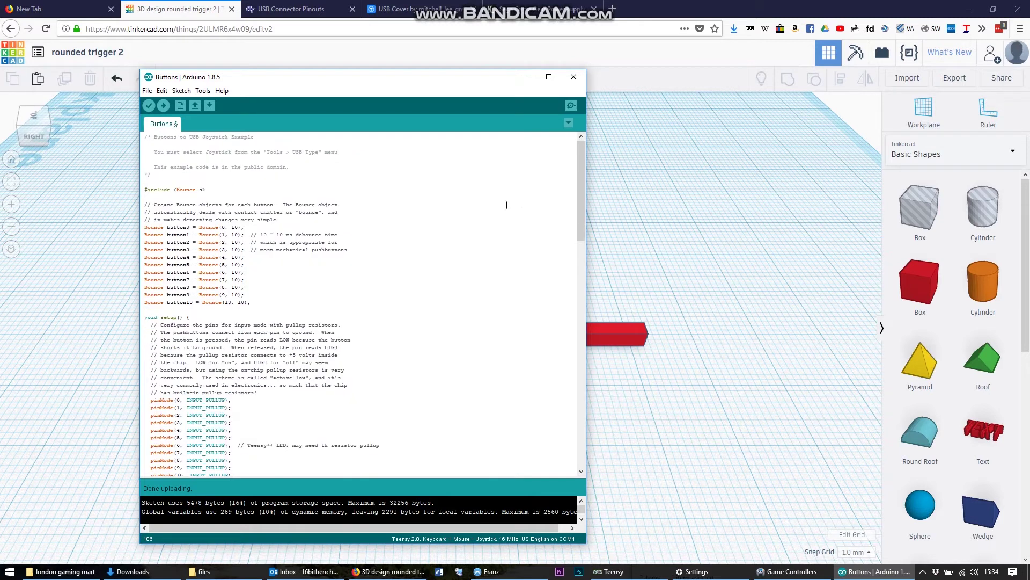
pyautogui.keyDown('ctrl'); pyautogui.scroll(1, 290, 281); pyautogui.keyUp('ctrl')
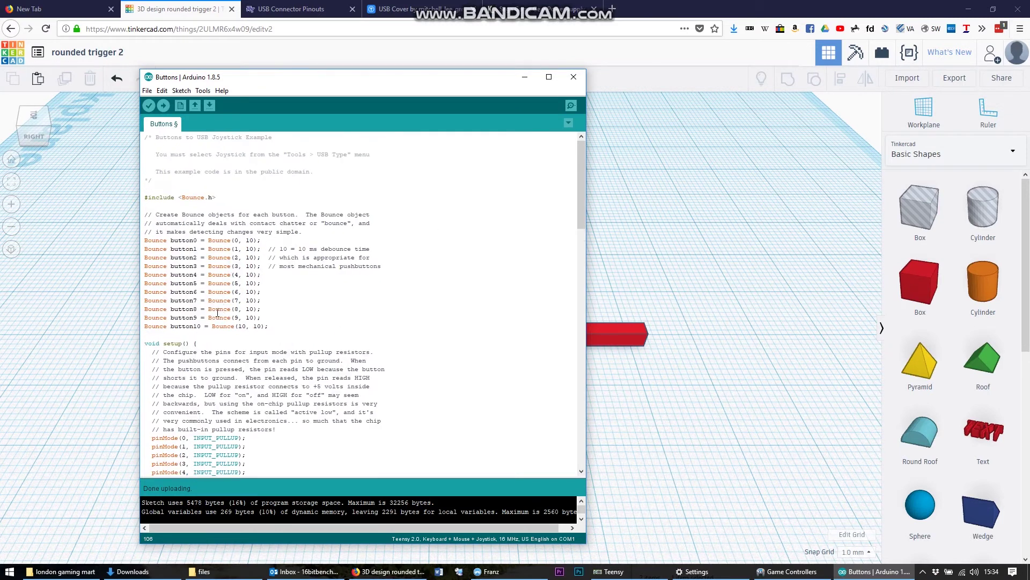
pyautogui.keyDown('ctrl'); pyautogui.scroll(1, 209, 323); pyautogui.keyUp('ctrl')
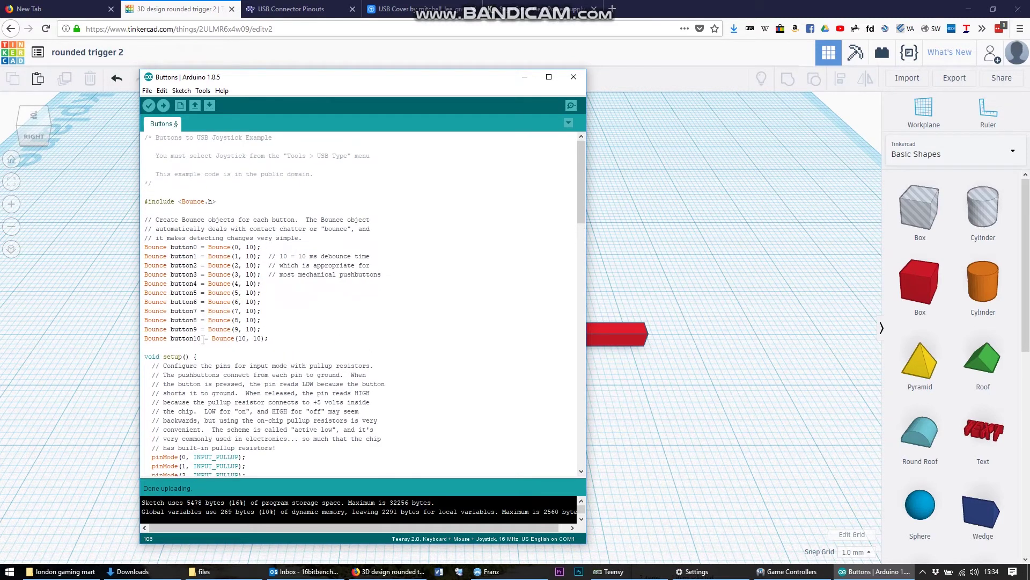
pyautogui.moveTo(583, 189); pyautogui.dragTo(580, 197)
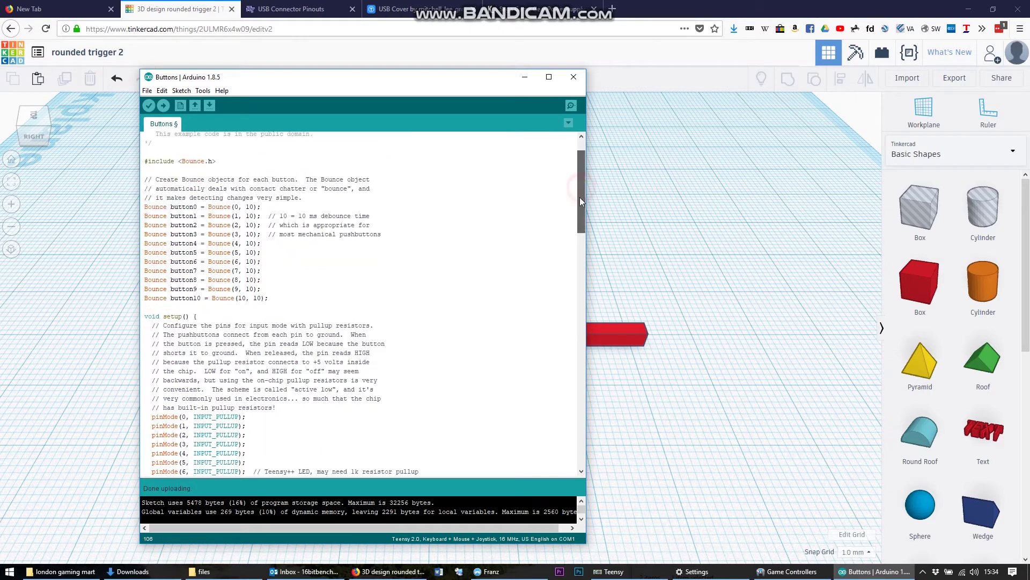
pyautogui.moveTo(144, 289); pyautogui.dragTo(270, 299)
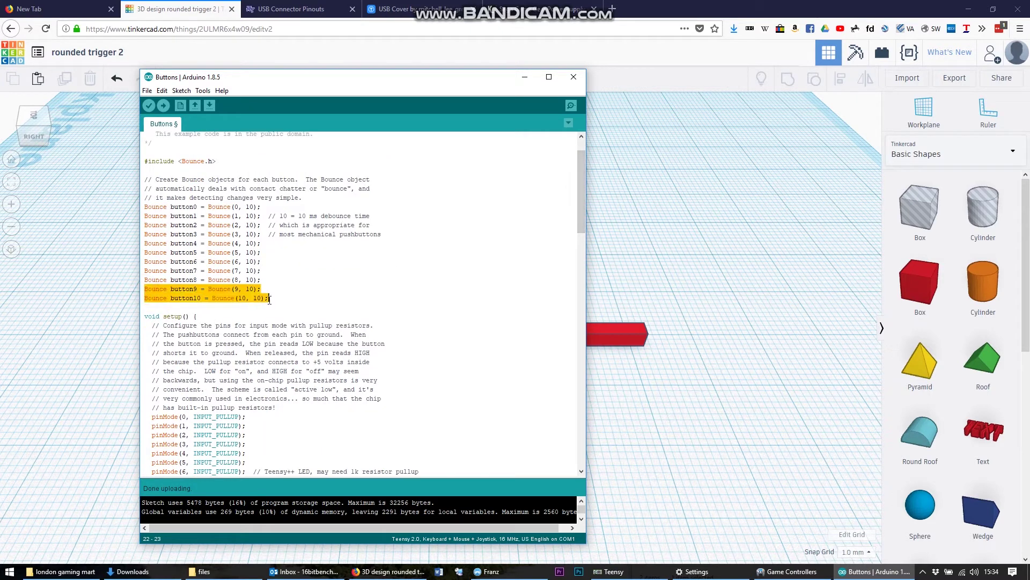
pyautogui.click(198, 298)
pyautogui.moveTo(582, 191); pyautogui.dragTo(584, 165)
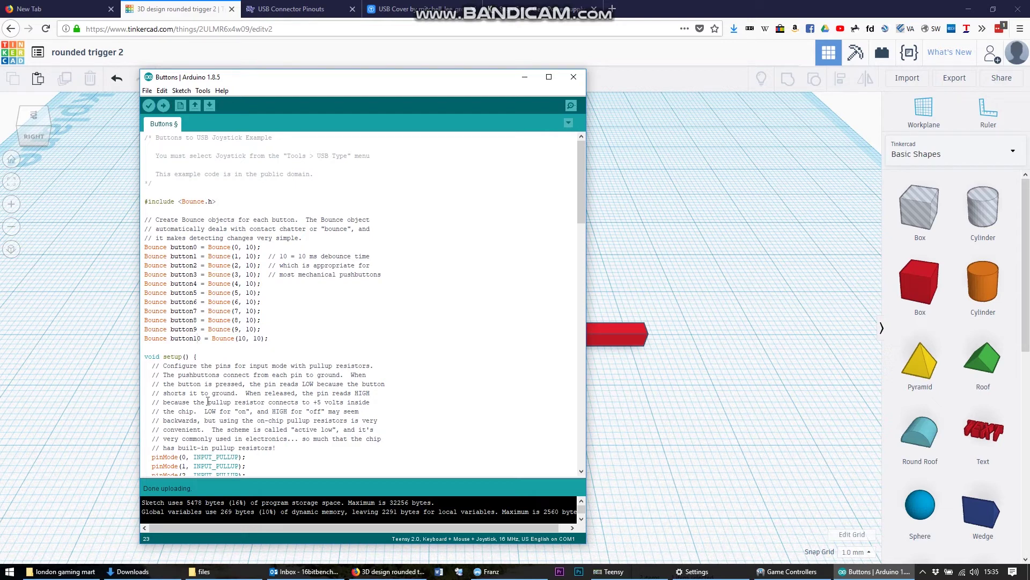
# Step: Bring up the Game Controllers window, then return to the Arduino sketch and check its board and USB type settings
pyautogui.click(795, 570)
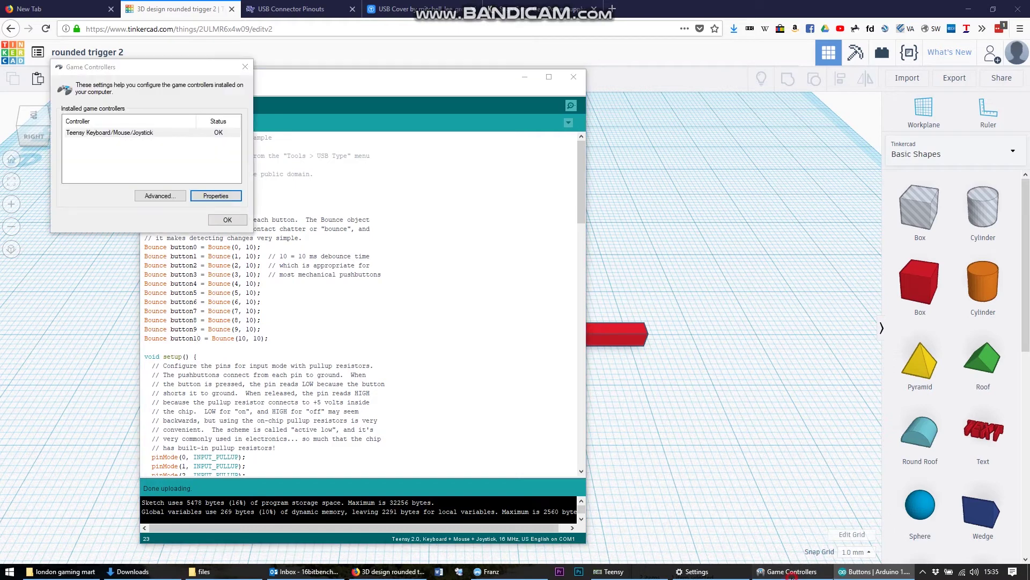
pyautogui.click(331, 85)
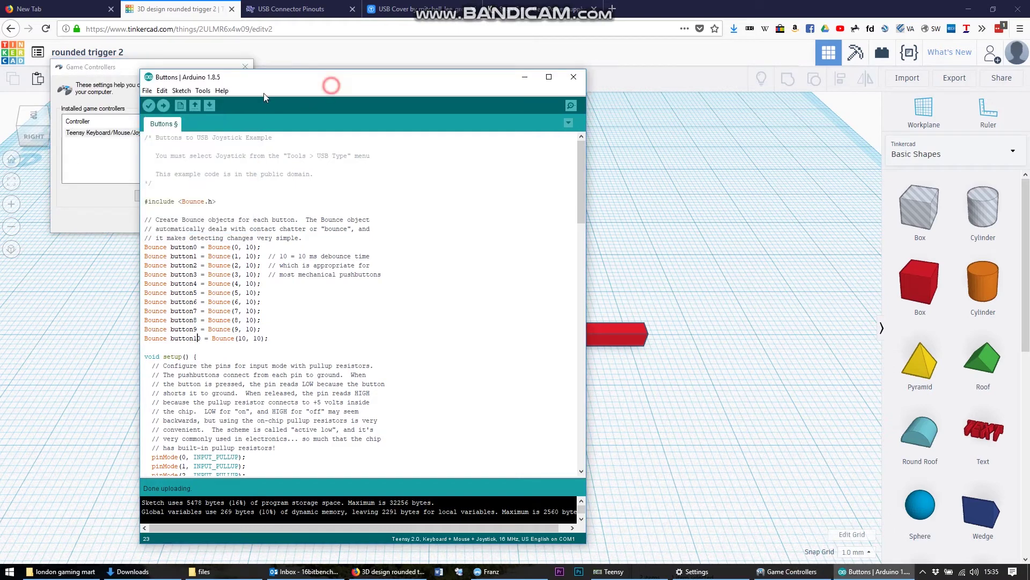
pyautogui.click(204, 91)
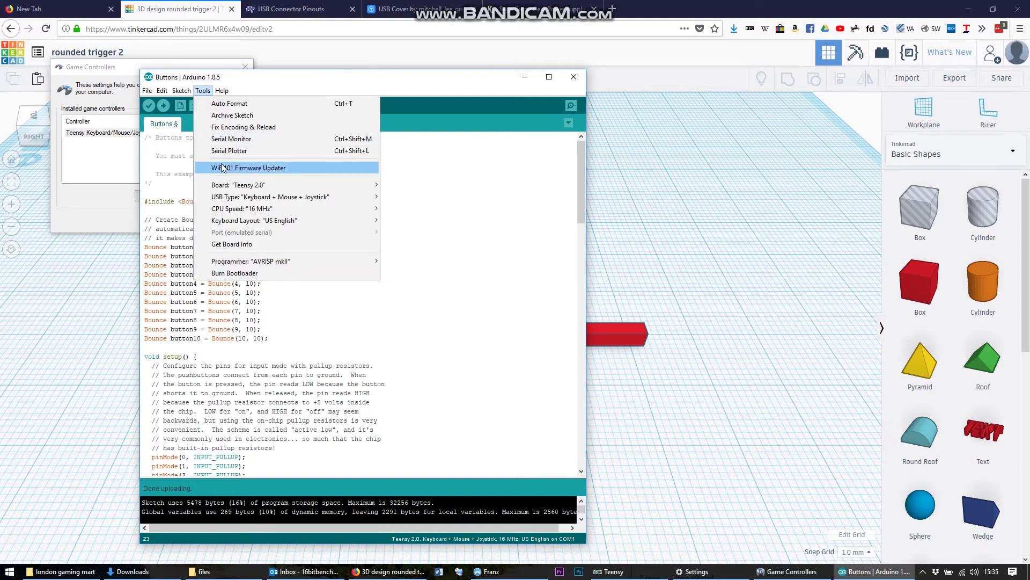
pyautogui.moveTo(256, 199)
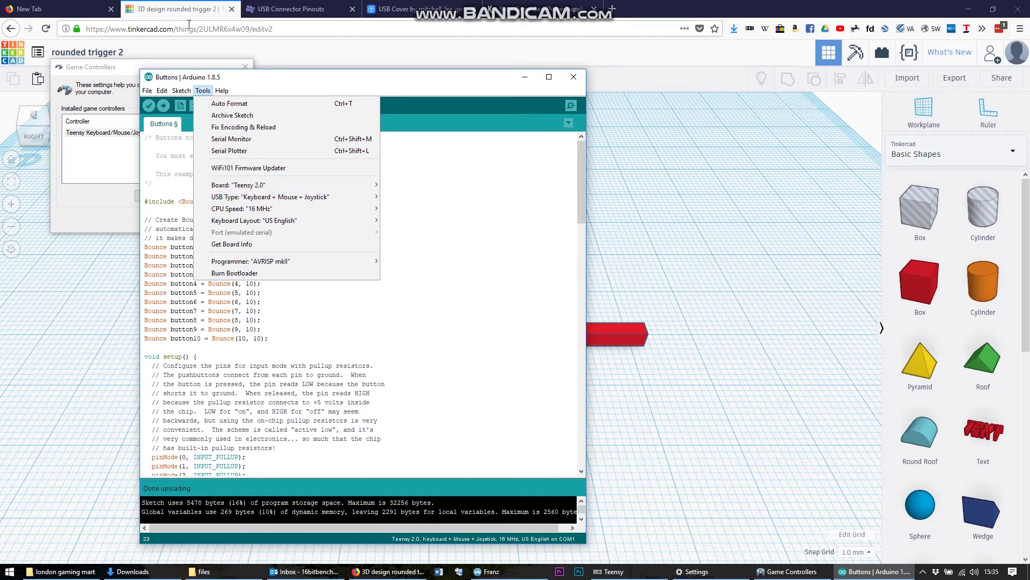
# Step: Open the test page in the Teensy Keyboard/Mouse/Joystick controller's properties and move the dialog closer to the Game Controllers window
pyautogui.click(122, 66)
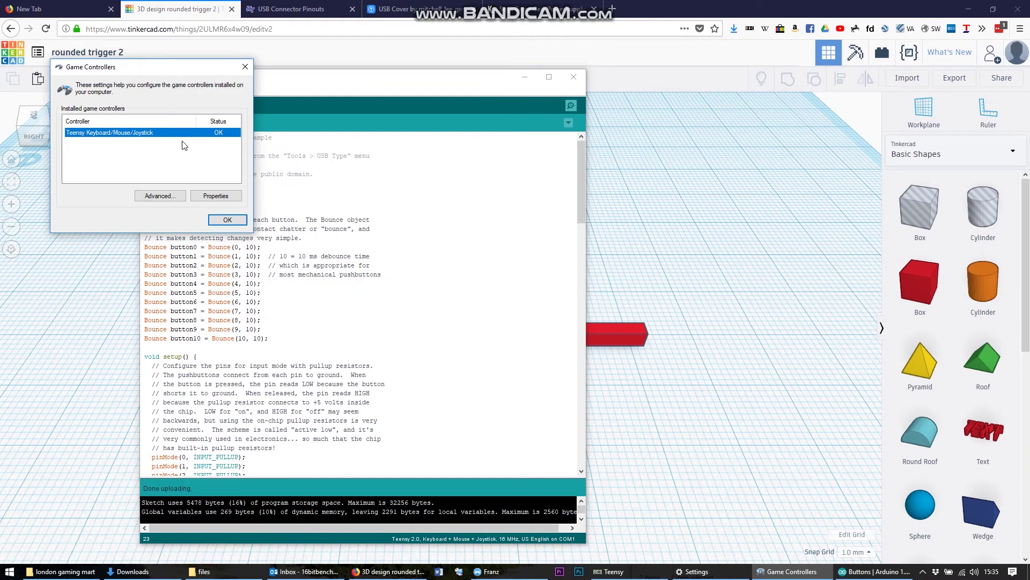
pyautogui.click(215, 196)
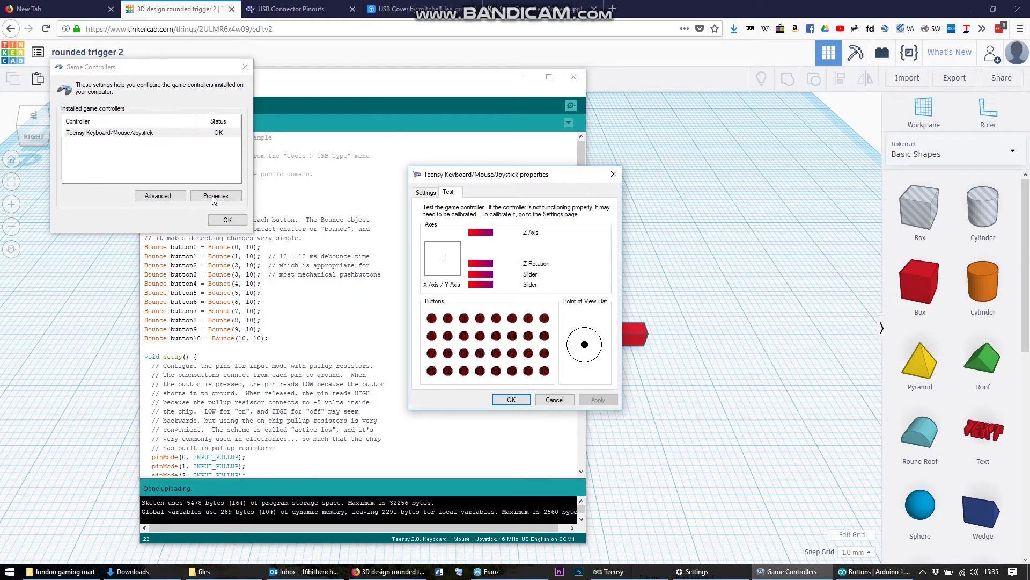
pyautogui.moveTo(537, 176); pyautogui.dragTo(448, 155)
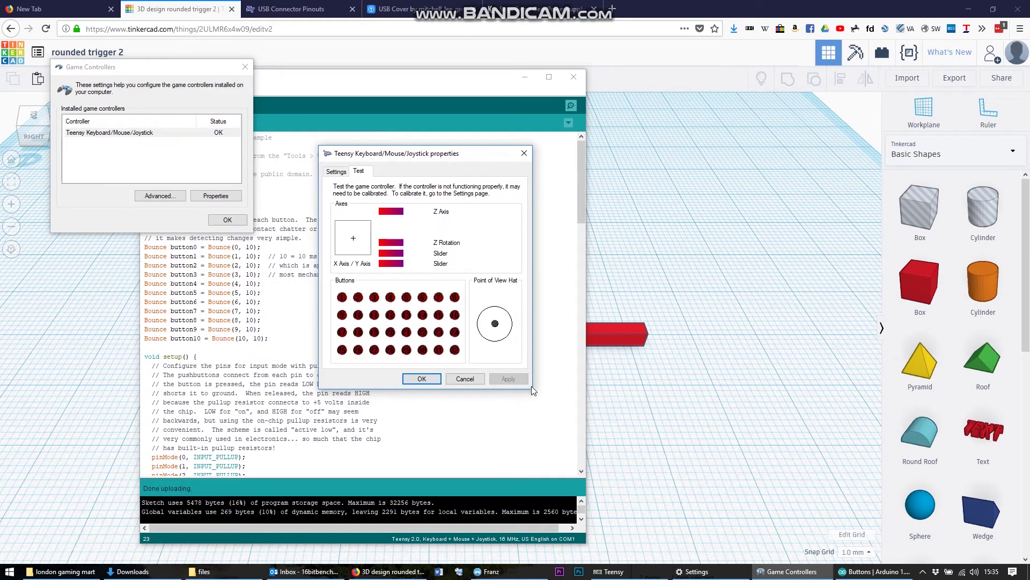